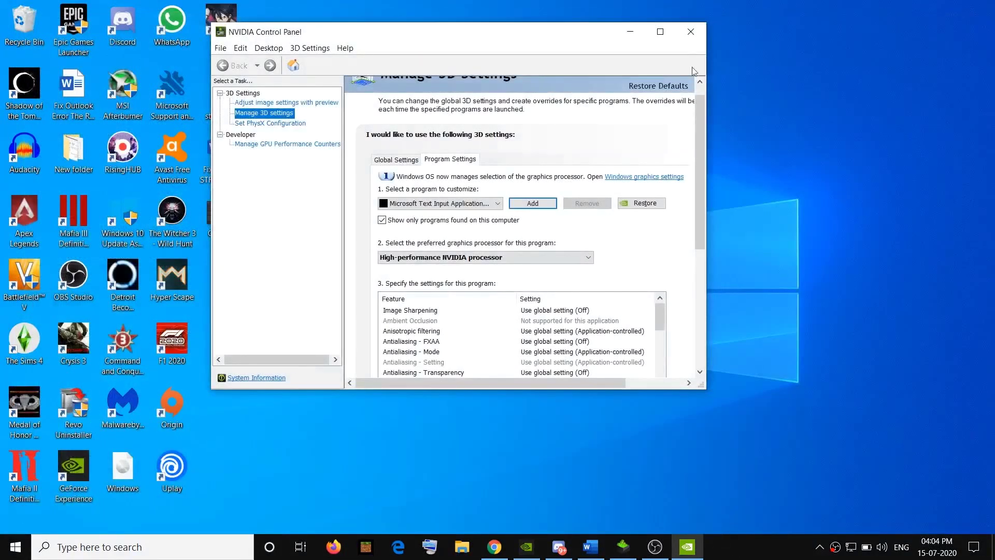
# Step: Bring the Word fix guide back to the front, leaving NVIDIA Control Panel
pyautogui.click(591, 546)
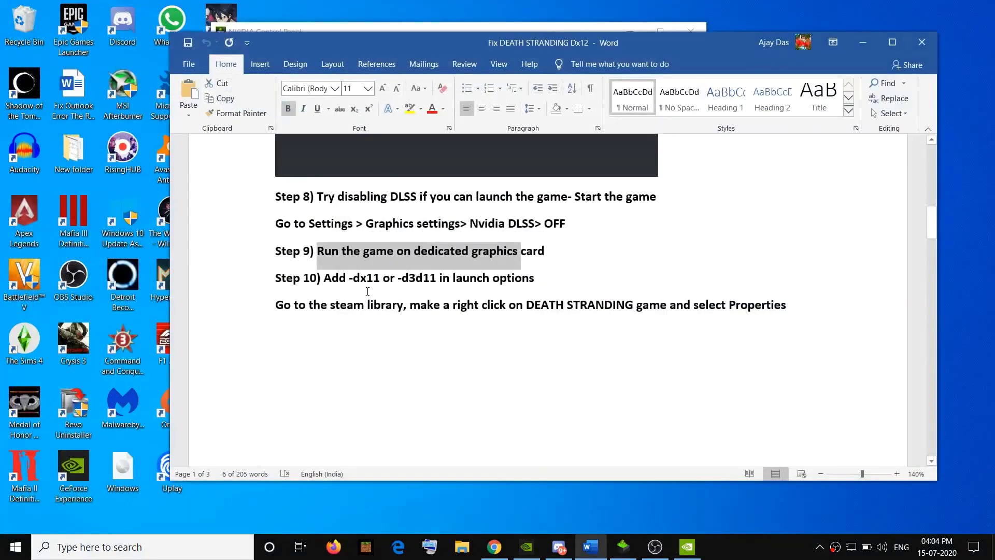
# Step: Highlight the Step 10 phrases: -dx11, launch options, steam library, DEATH STRANDING and Properties
pyautogui.click(366, 278)
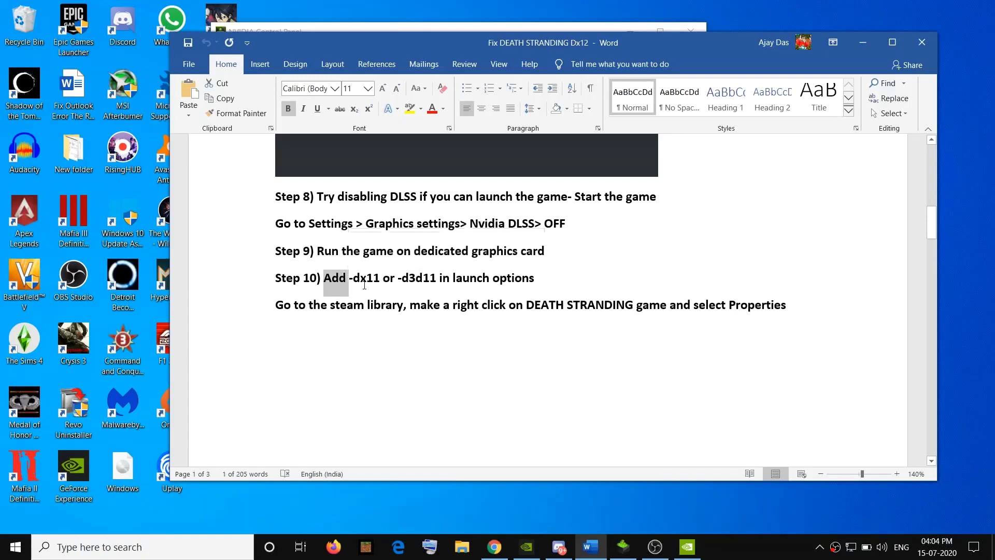
pyautogui.moveTo(348, 279); pyautogui.dragTo(437, 279)
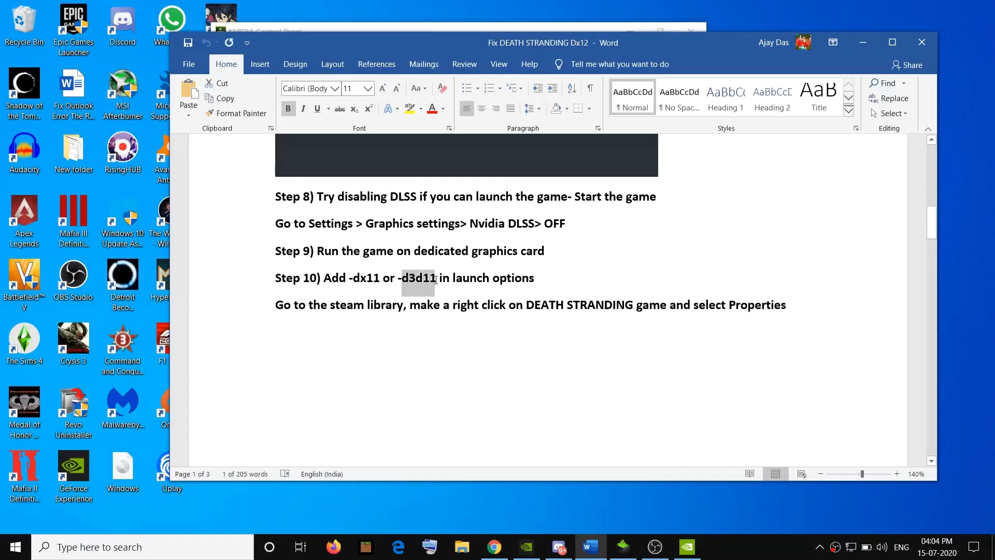
pyautogui.moveTo(533, 278); pyautogui.dragTo(469, 278)
pyautogui.scroll(-2, 517, 284)
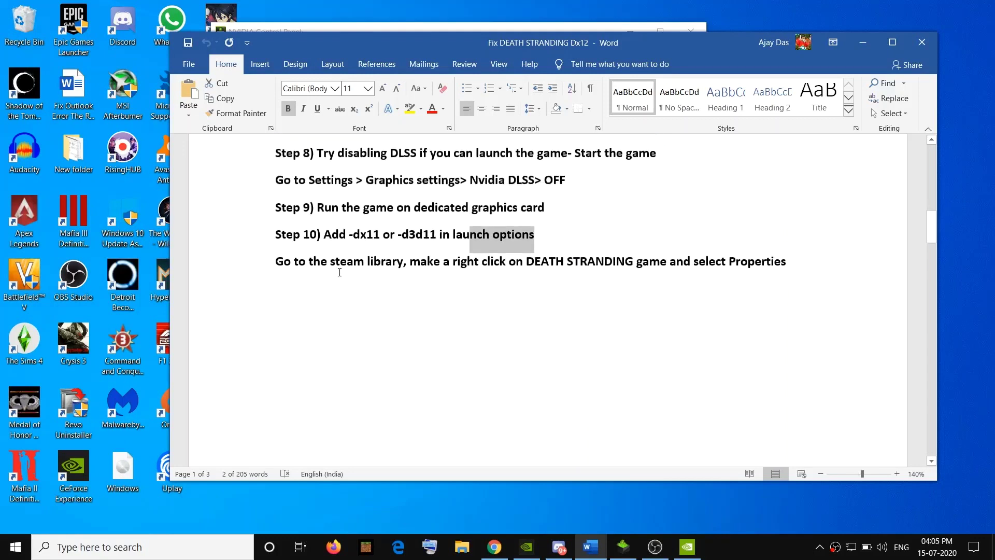
pyautogui.moveTo(335, 263); pyautogui.dragTo(403, 262)
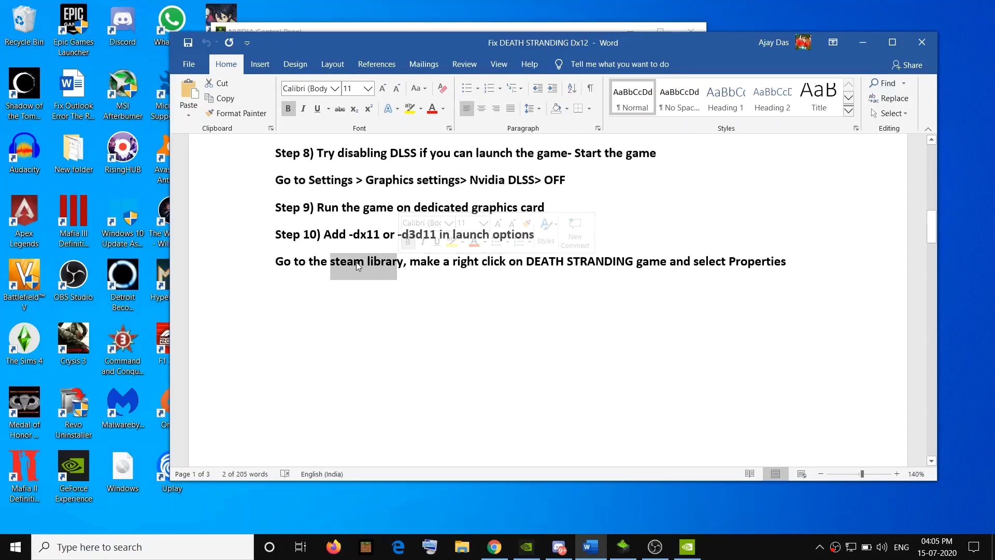
pyautogui.moveTo(527, 262); pyautogui.dragTo(635, 262)
pyautogui.doubleClick(736, 264)
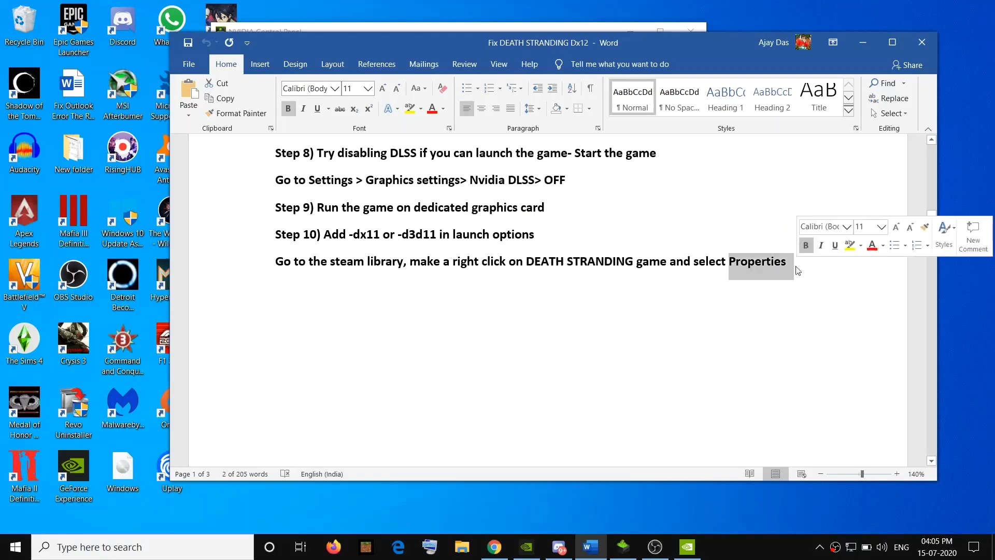
# Step: Review the Steam Properties and Launch Options screenshots, highlighting the -d3d11 option
pyautogui.scroll(-10, 457, 313)
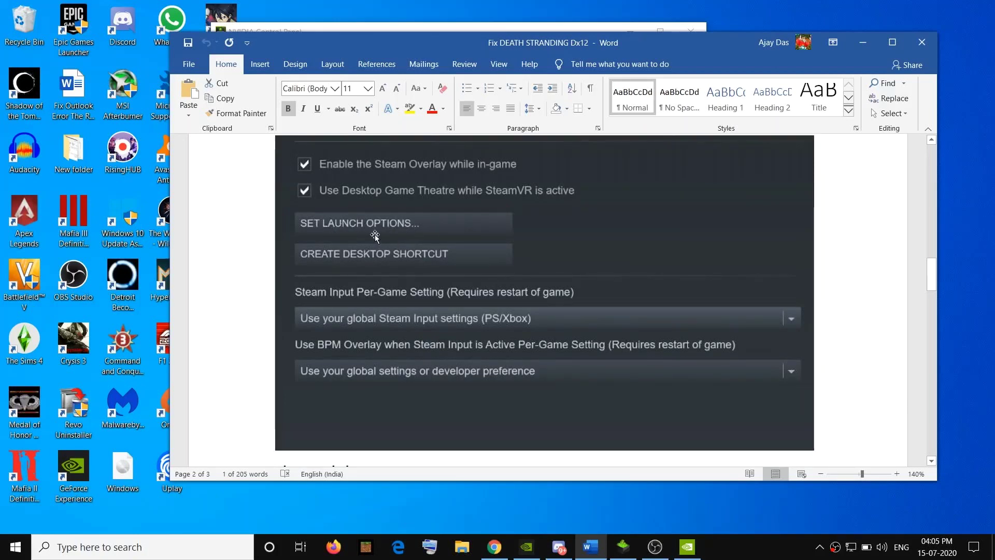
pyautogui.scroll(-3, 451, 317)
pyautogui.scroll(-6, 451, 317)
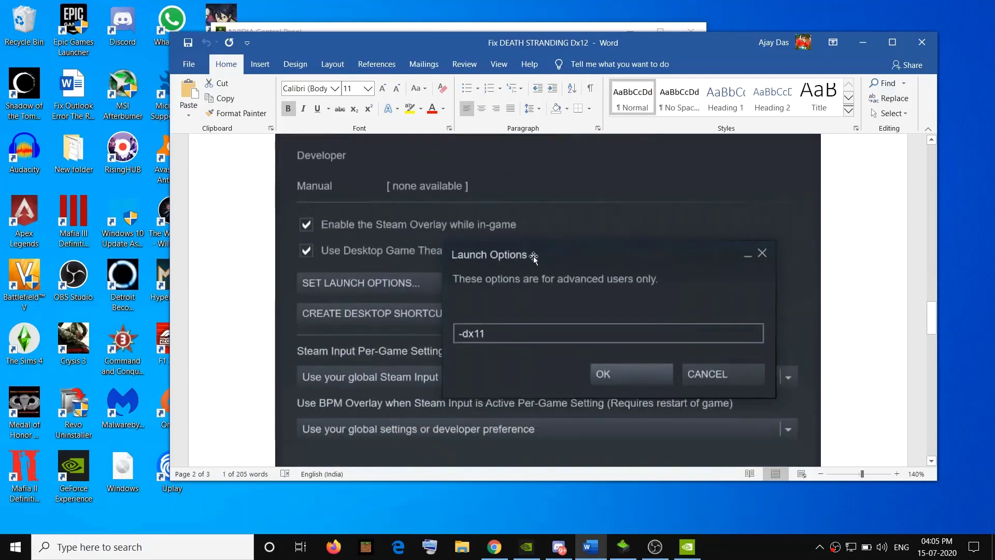
pyautogui.scroll(5, 527, 349)
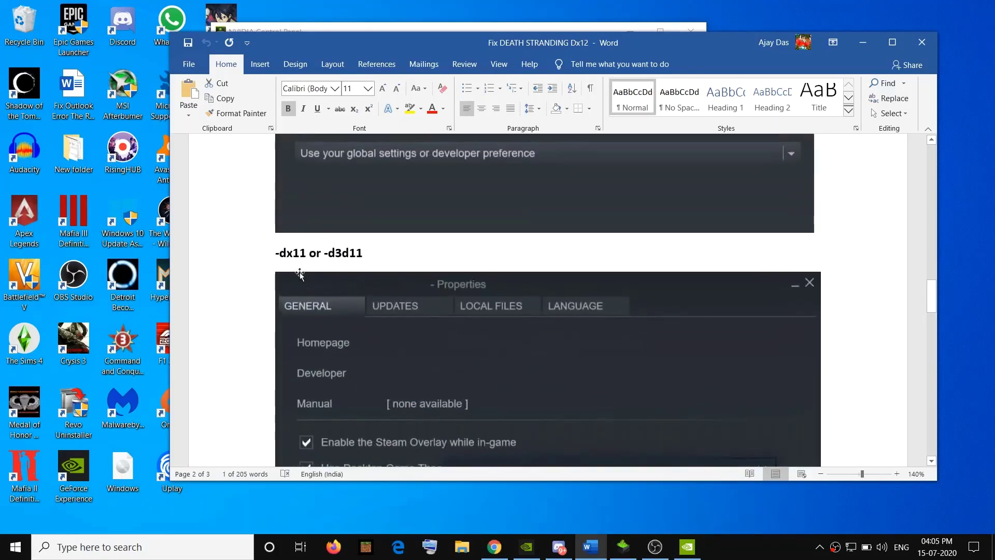
pyautogui.scroll(-5, 555, 290)
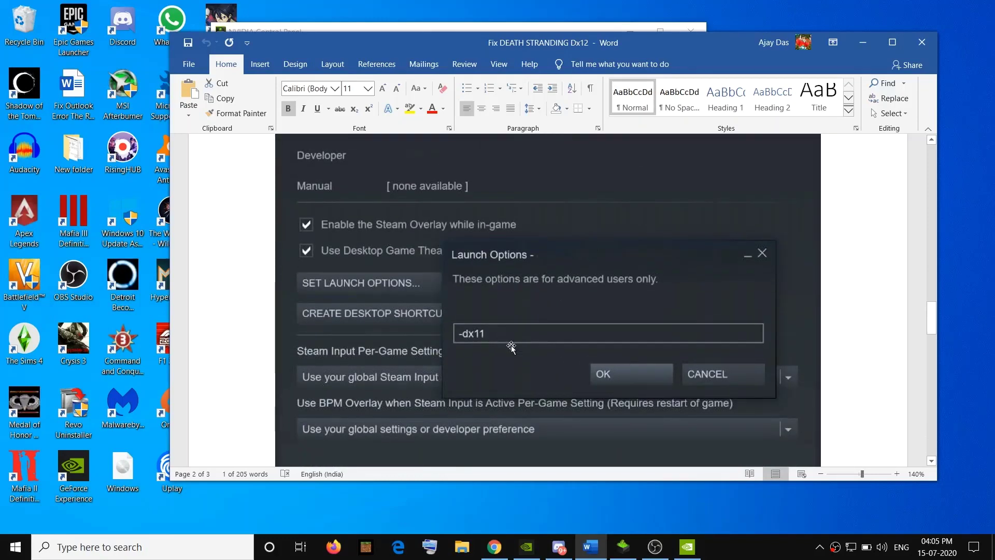
pyautogui.scroll(5, 555, 360)
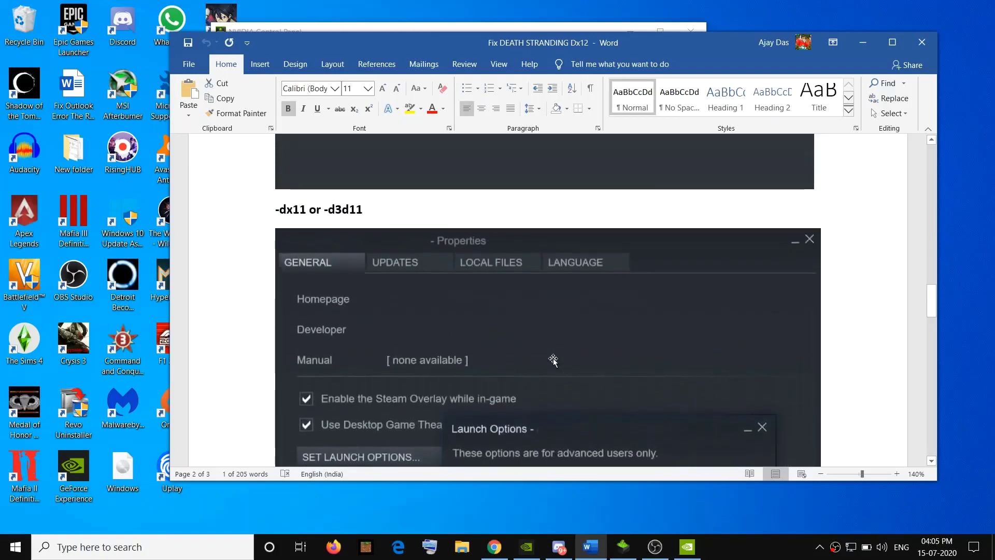
pyautogui.moveTo(325, 254); pyautogui.dragTo(363, 253)
pyautogui.scroll(-4, 496, 371)
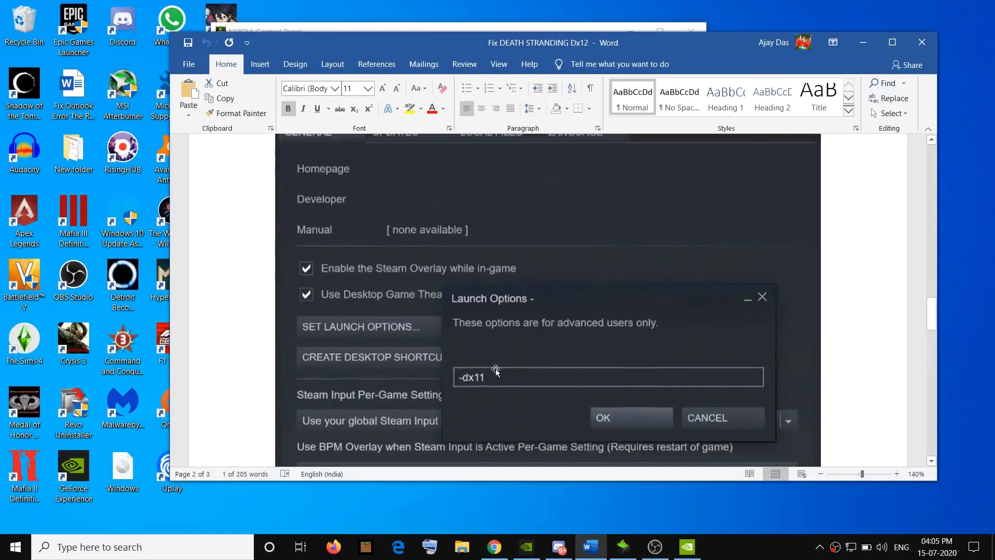
pyautogui.scroll(3, 317, 209)
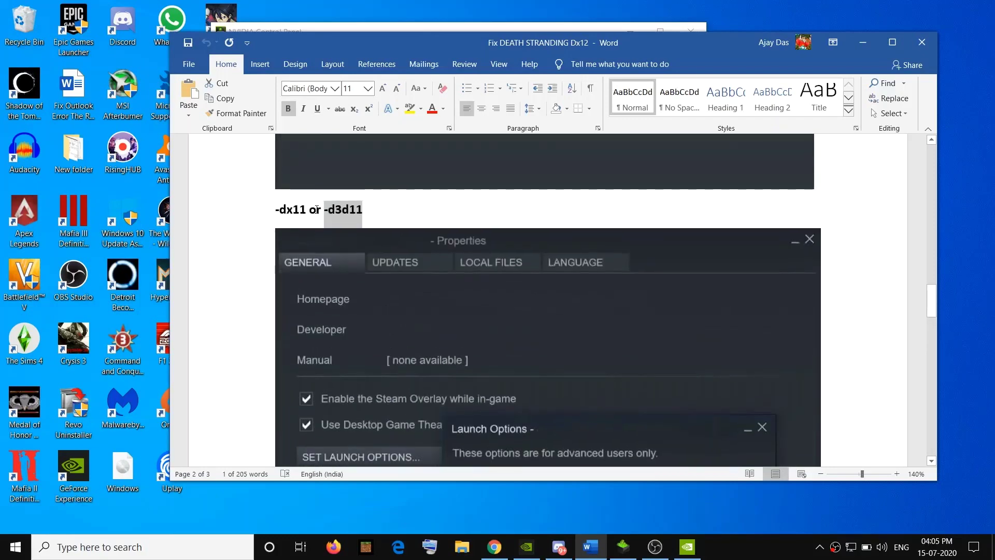
pyautogui.moveTo(328, 209); pyautogui.dragTo(371, 210)
pyautogui.scroll(-10, 584, 340)
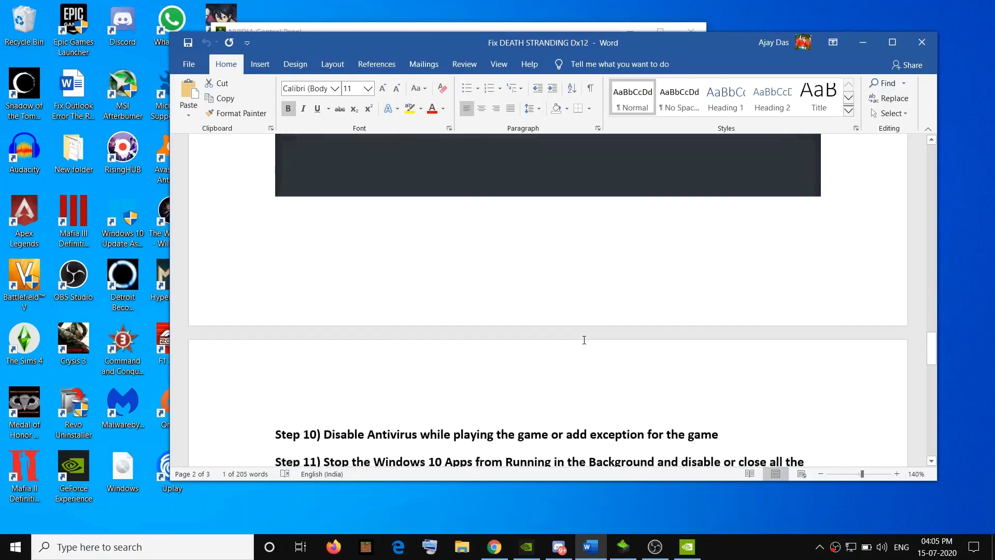
# Step: Highlight 'Disable Antivirus while playing the game' and disable Avast shields until the computer restarts
pyautogui.scroll(-5, 584, 340)
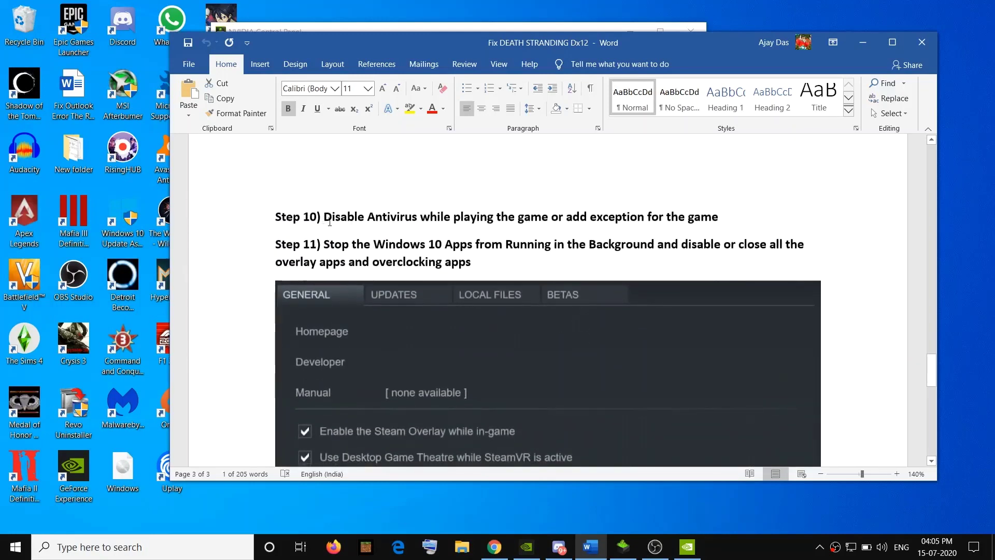
pyautogui.moveTo(330, 218); pyautogui.dragTo(539, 214)
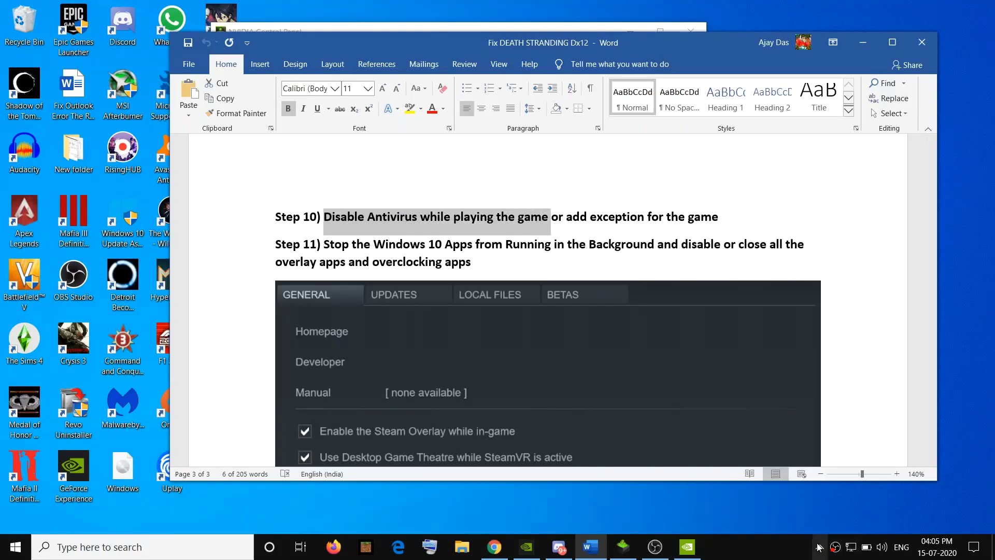
pyautogui.click(820, 548)
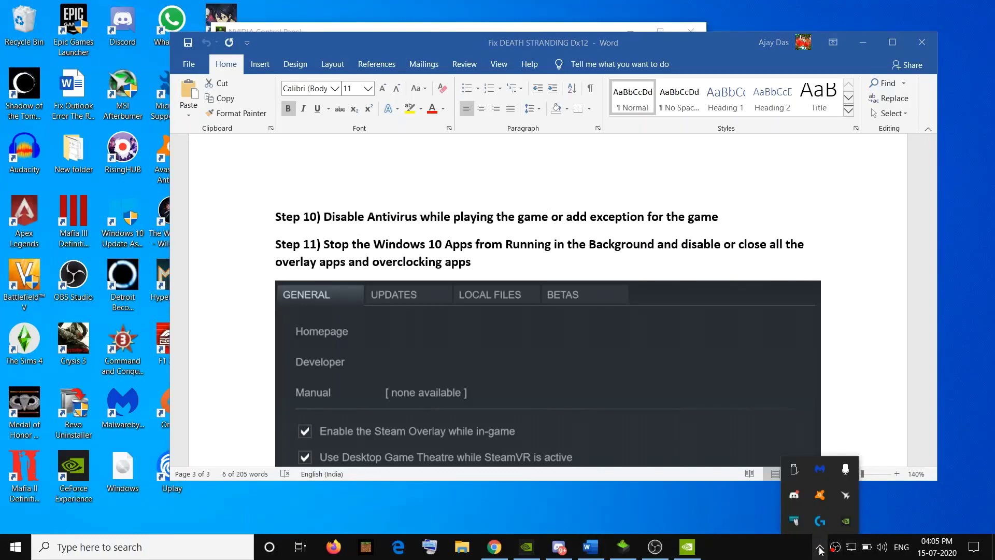
pyautogui.rightClick(823, 498)
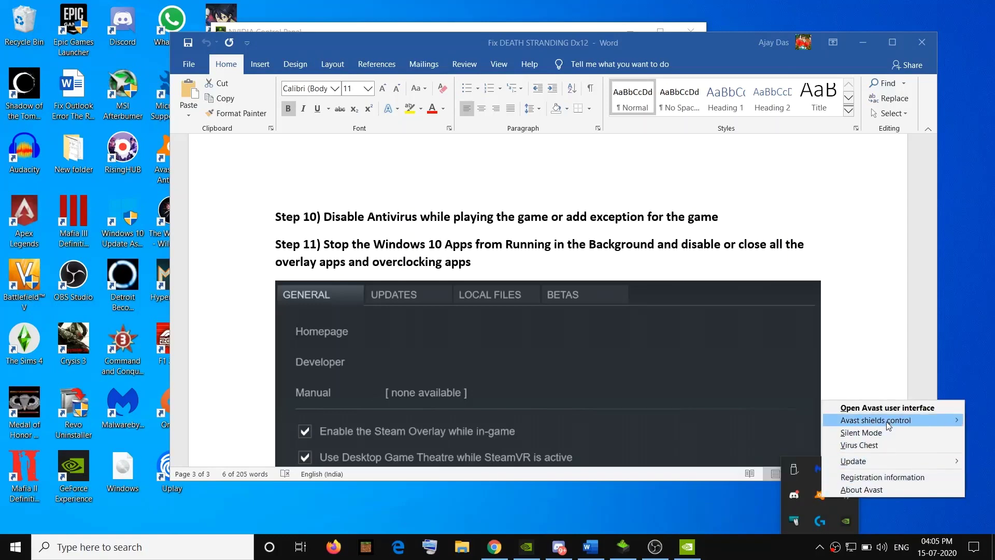
pyautogui.moveTo(891, 420)
pyautogui.click(741, 461)
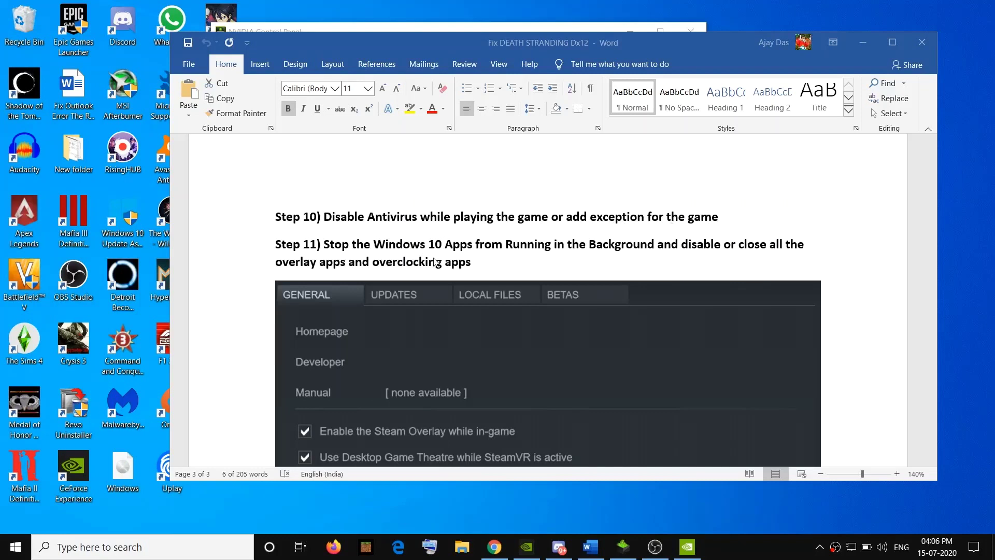
# Step: Highlight the Step 11 instruction to stop background apps
pyautogui.scroll(-1, 435, 263)
pyautogui.doubleClick(332, 201)
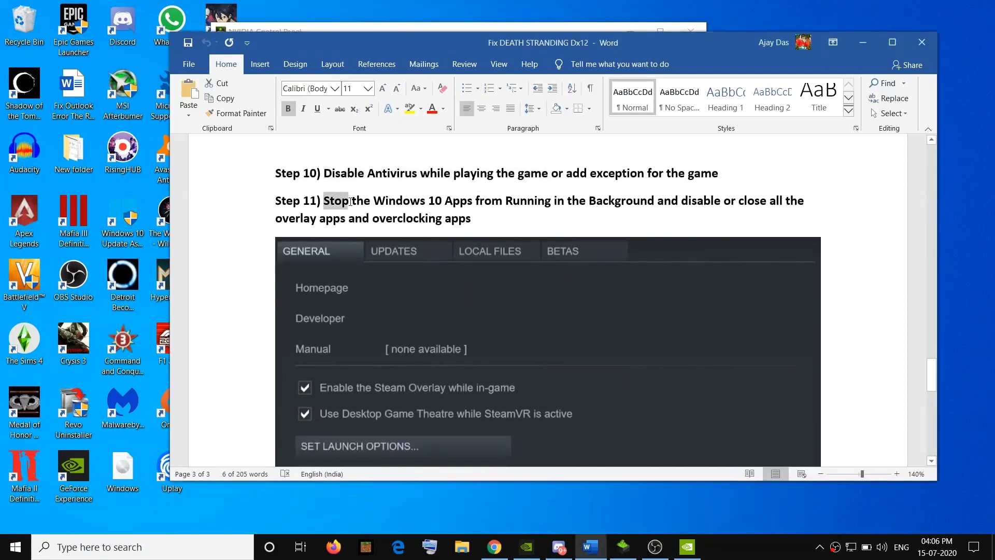
pyautogui.click(373, 201)
pyautogui.moveTo(338, 197); pyautogui.dragTo(588, 202)
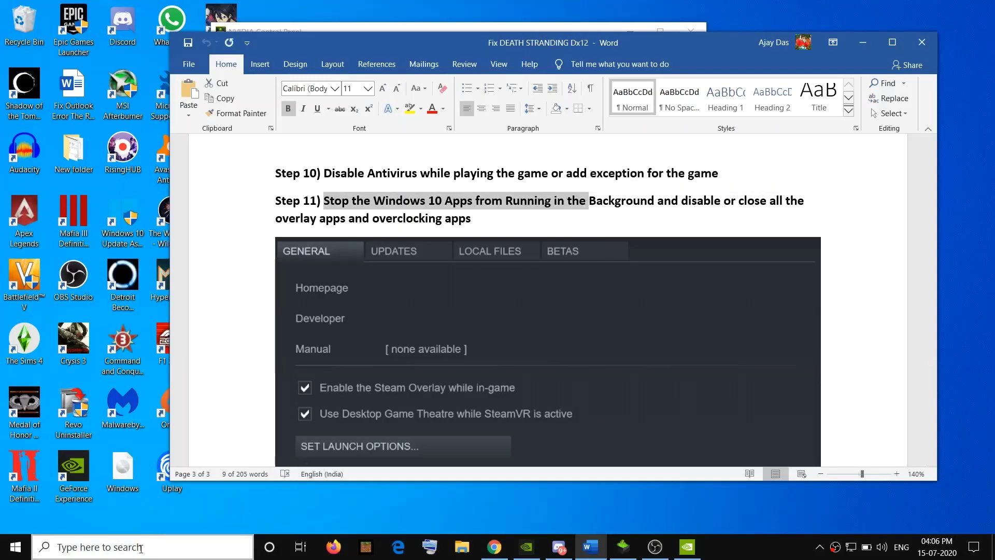
# Step: Set 'Let apps run in the background' to Off on Windows Settings' Background apps page
pyautogui.click(21, 553)
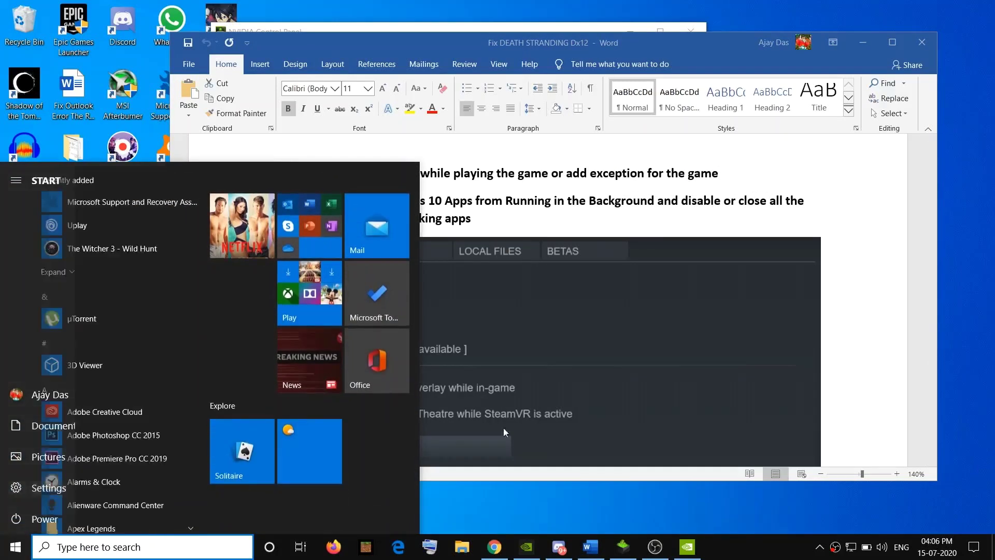
pyautogui.click(15, 495)
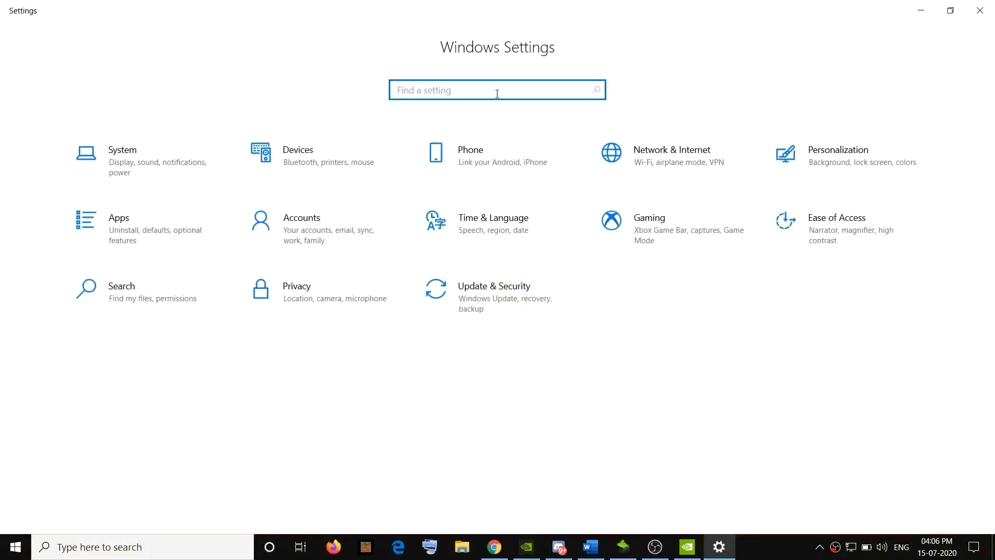
pyautogui.write('Background')
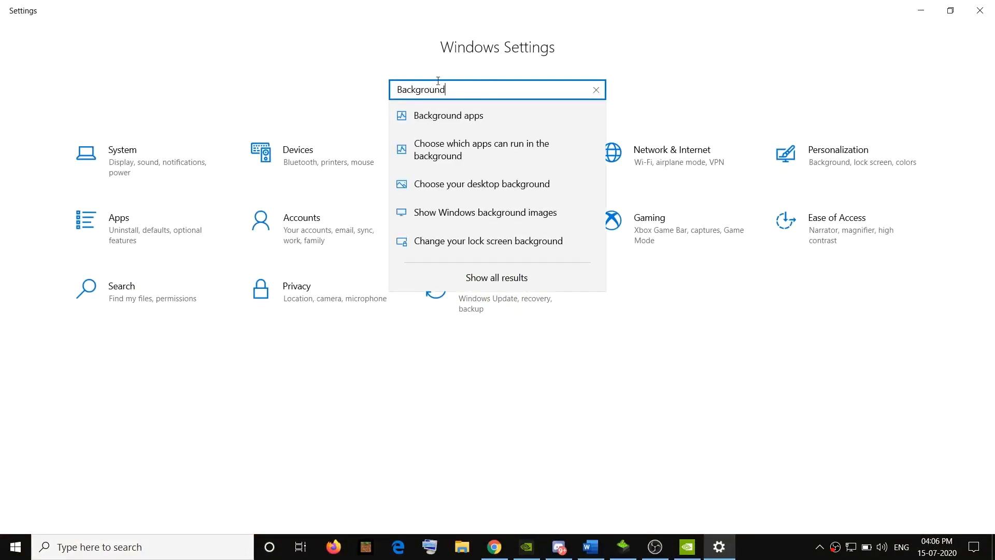
pyautogui.click(479, 116)
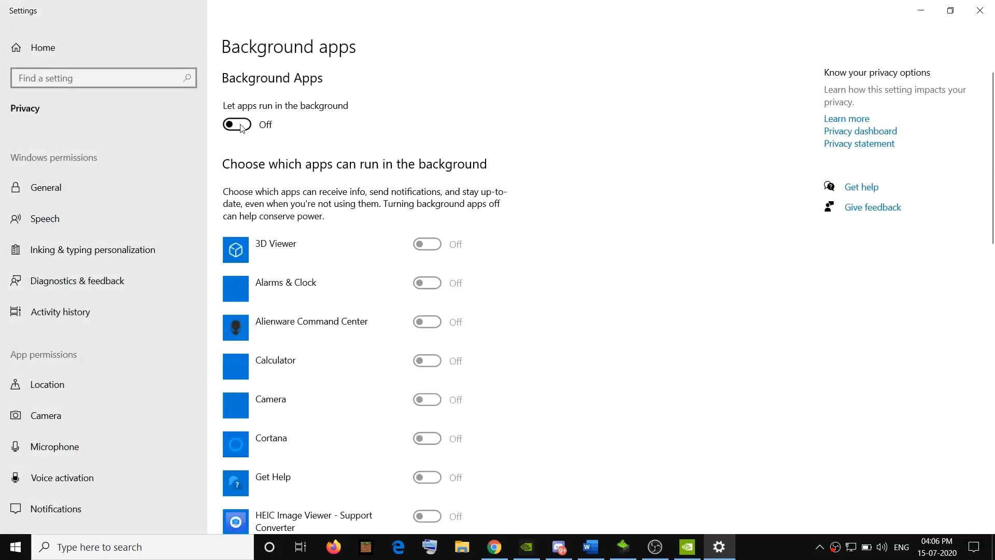
pyautogui.click(231, 129)
pyautogui.click(231, 126)
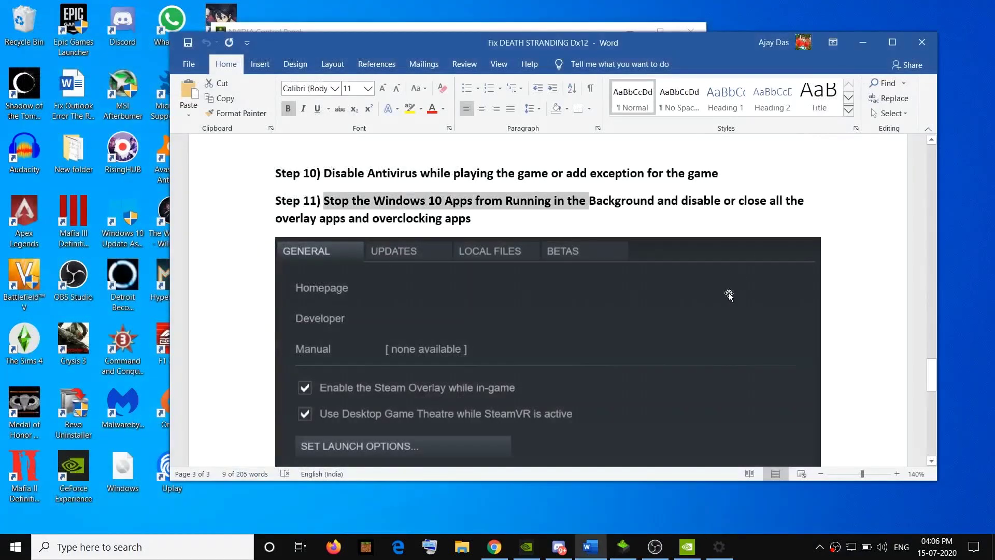
# Step: Highlight the overlay-apps phrase and switch off GeForce Experience's In-Game Overlay, then bring up Discord
pyautogui.click(979, 10)
pyautogui.moveTo(687, 201); pyautogui.dragTo(340, 215)
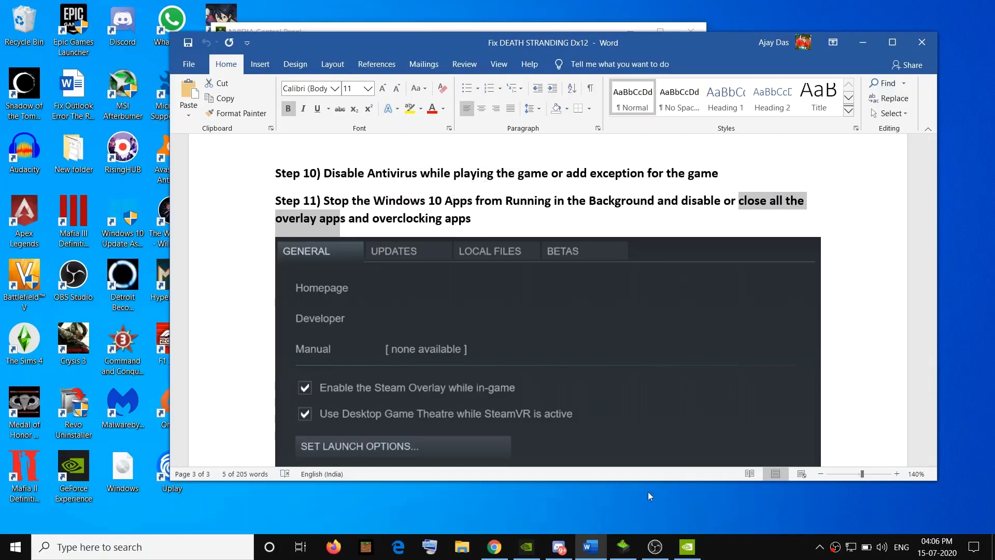
pyautogui.click(528, 546)
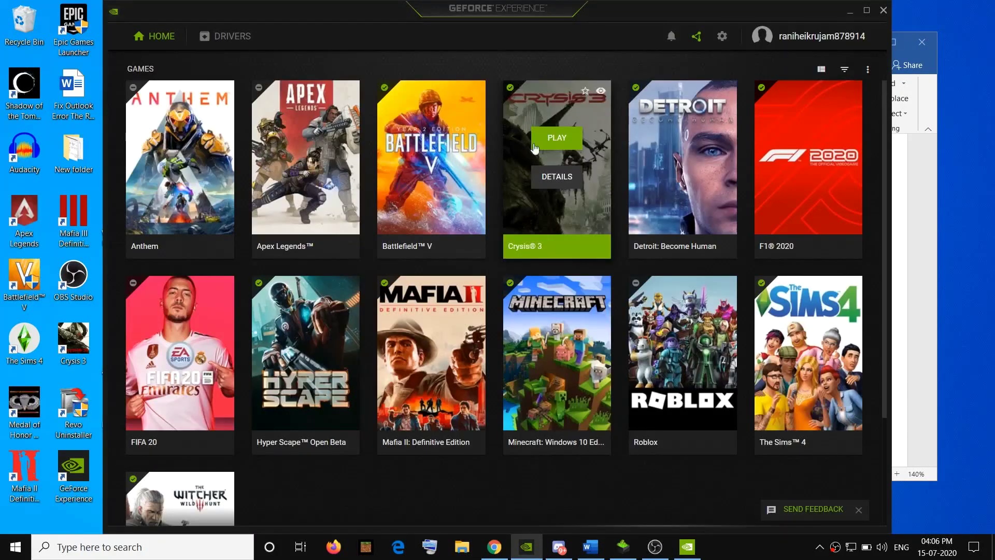
pyautogui.click(721, 37)
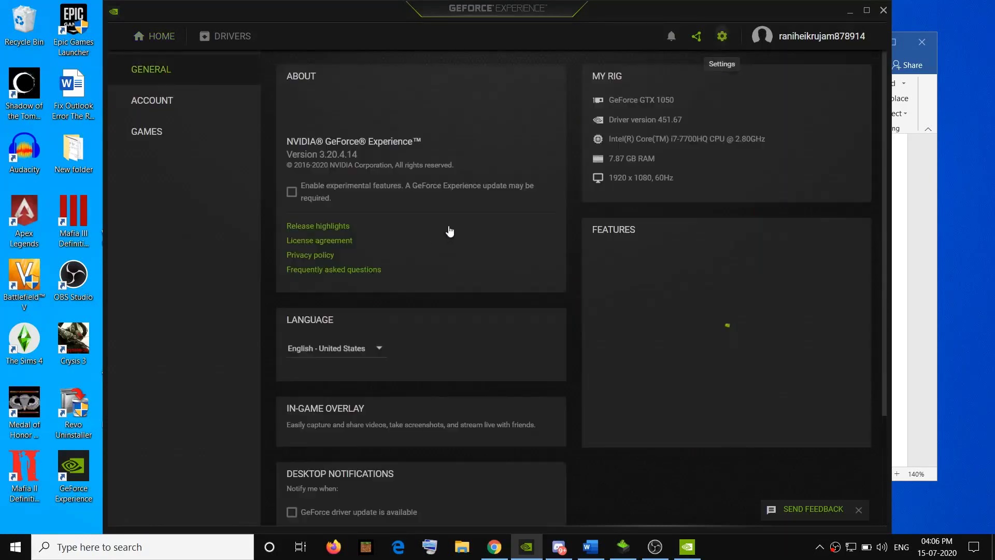
pyautogui.scroll(-3, 413, 299)
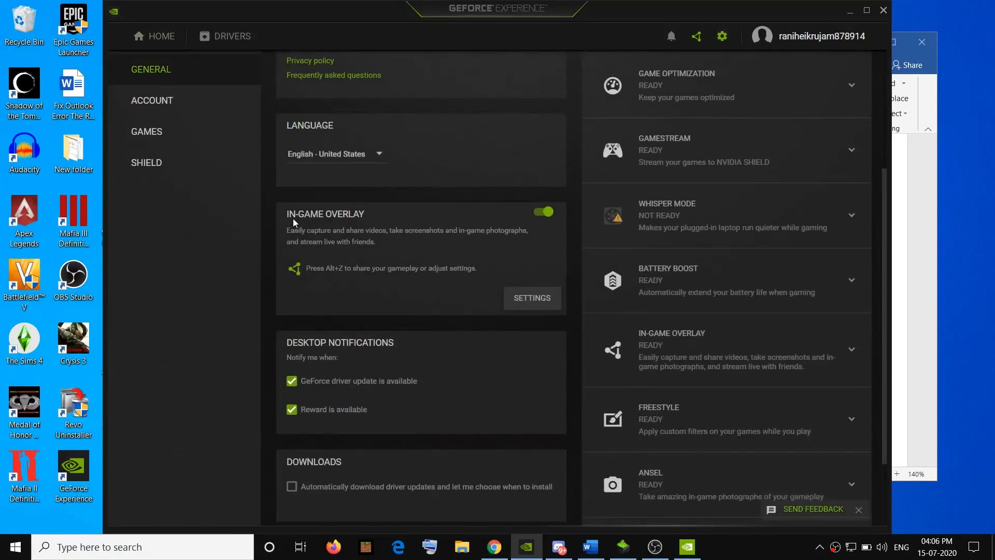
pyautogui.click(542, 213)
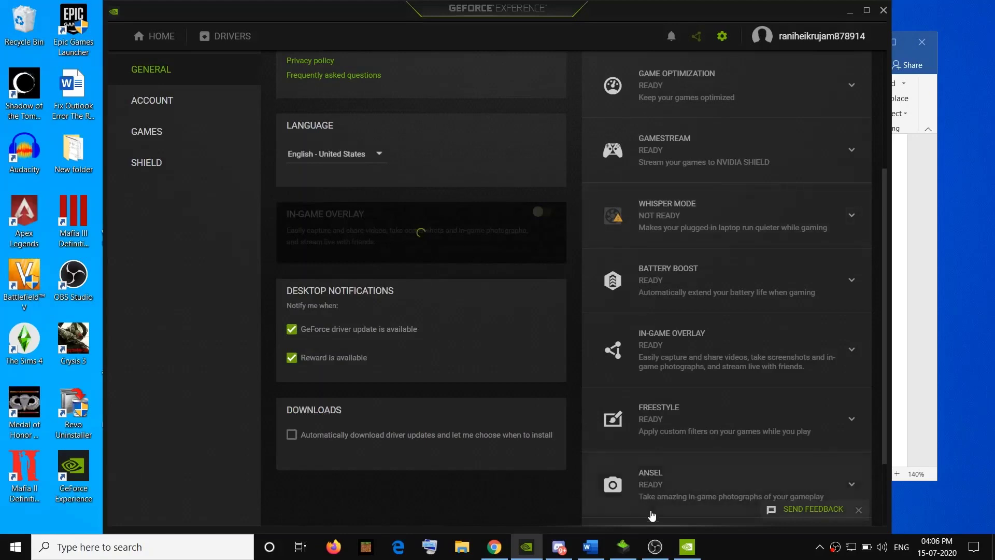
pyautogui.click(562, 548)
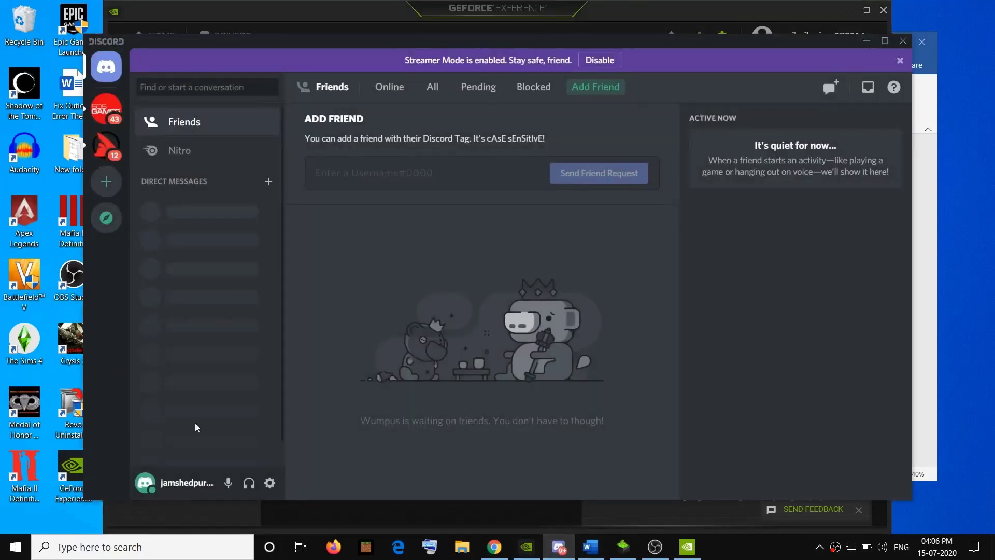
# Step: Turn off 'Enable in-game overlay' in Discord's User Settings > Overlay, then minimise Discord
pyautogui.click(271, 483)
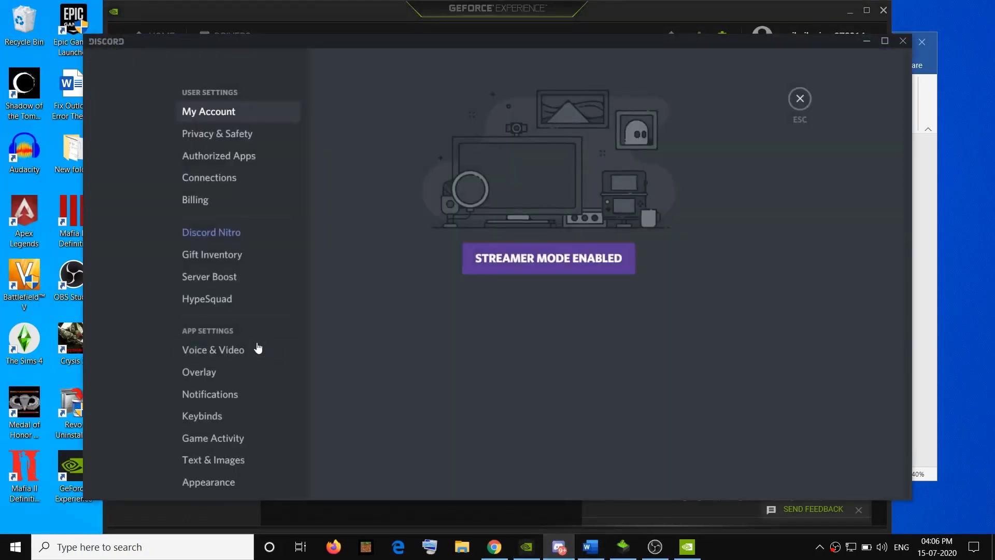
pyautogui.click(230, 380)
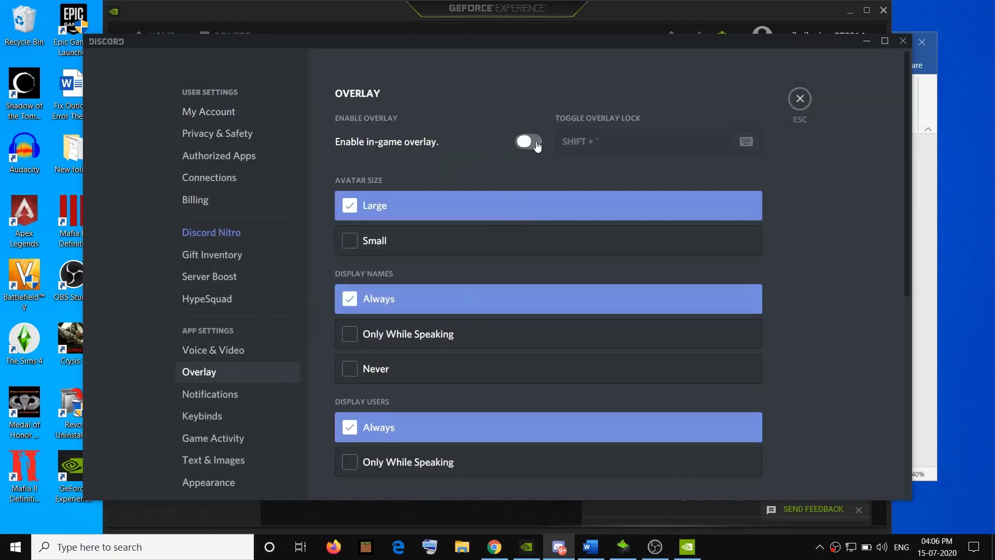
pyautogui.click(520, 149)
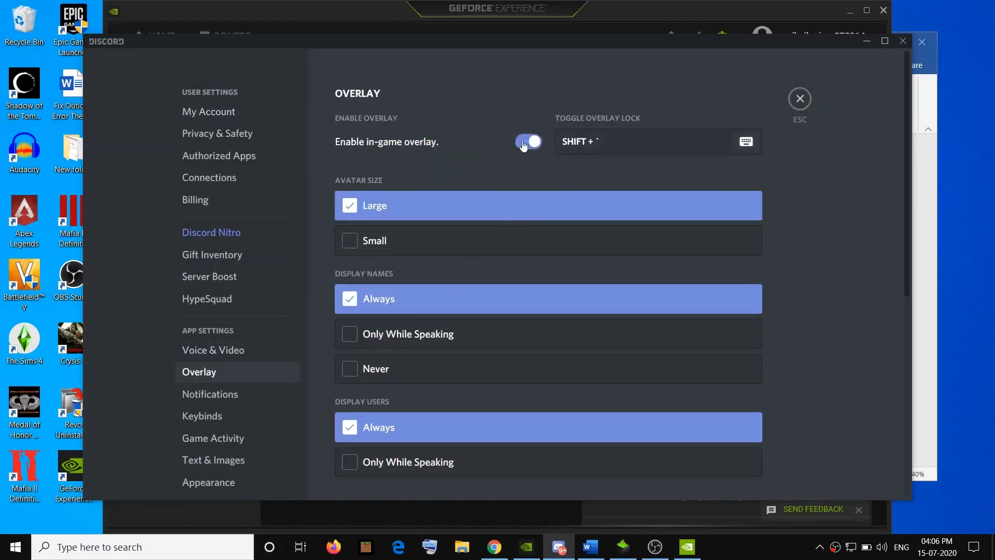
pyautogui.click(522, 145)
pyautogui.click(865, 42)
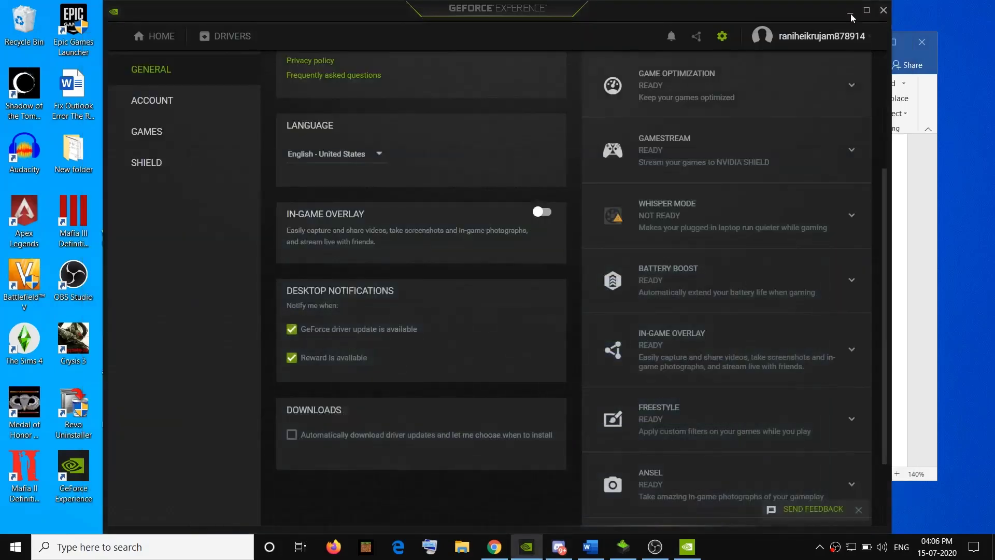
# Step: Close GeForce Experience and quit Discord completely from the system tray
pyautogui.click(883, 11)
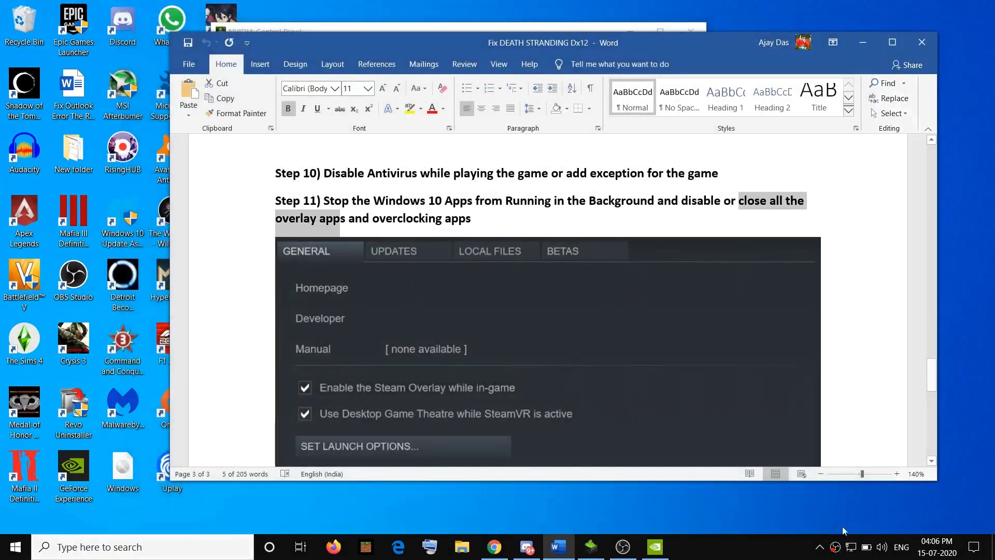
pyautogui.click(820, 545)
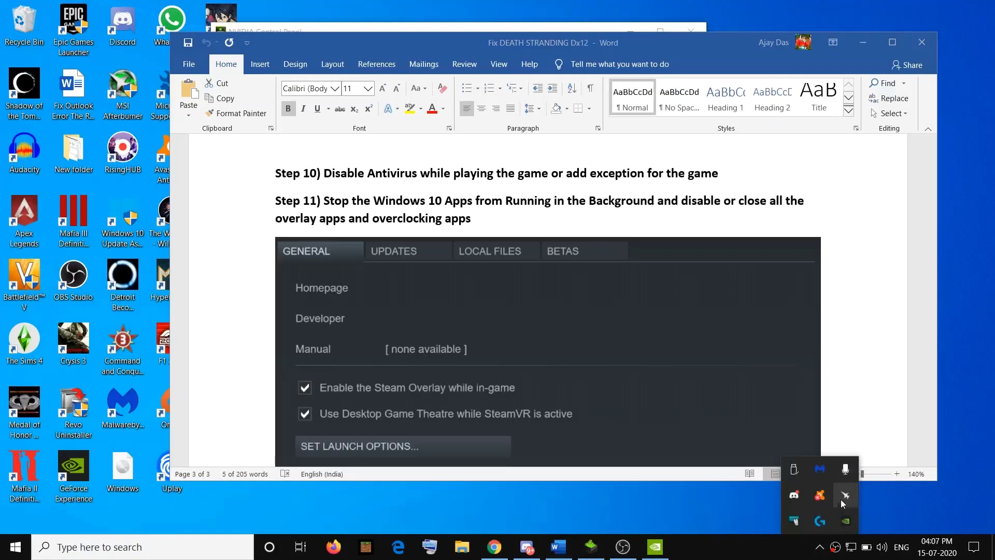
pyautogui.rightClick(794, 498)
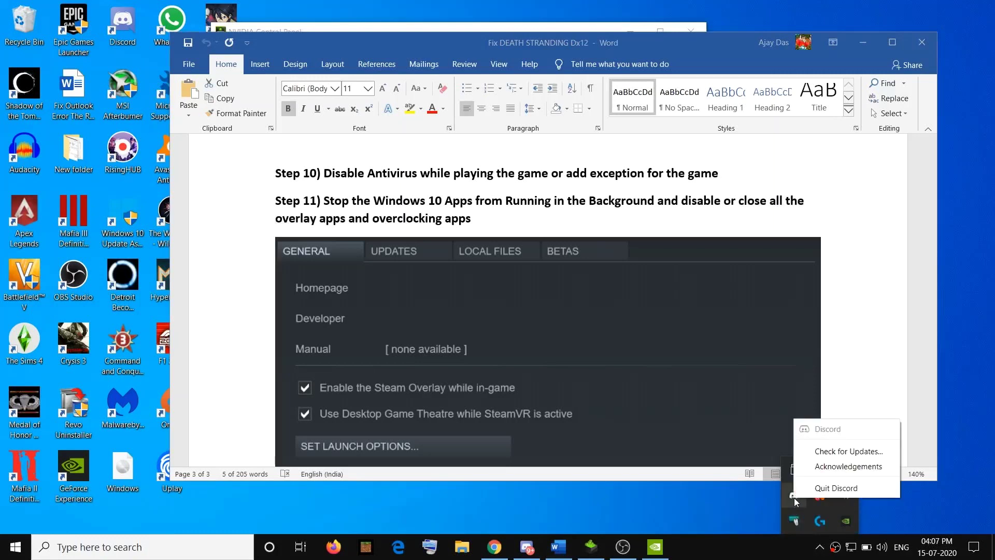
pyautogui.click(767, 543)
pyautogui.click(819, 545)
pyautogui.rightClick(790, 494)
pyautogui.click(830, 482)
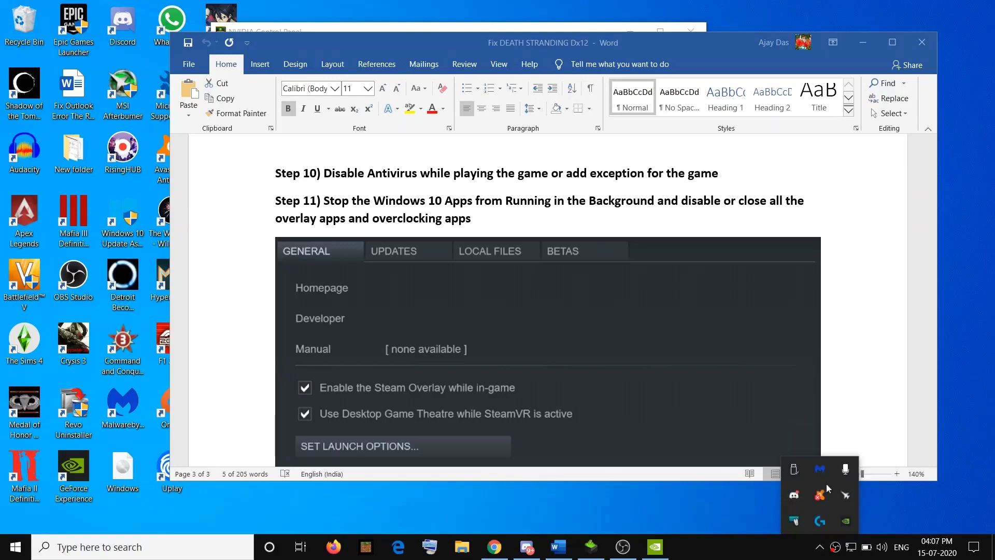
# Step: Highlight 'overclocking' in Step 11 and close MSI Afterburner from the system tray
pyautogui.moveTo(339, 219); pyautogui.dragTo(729, 201)
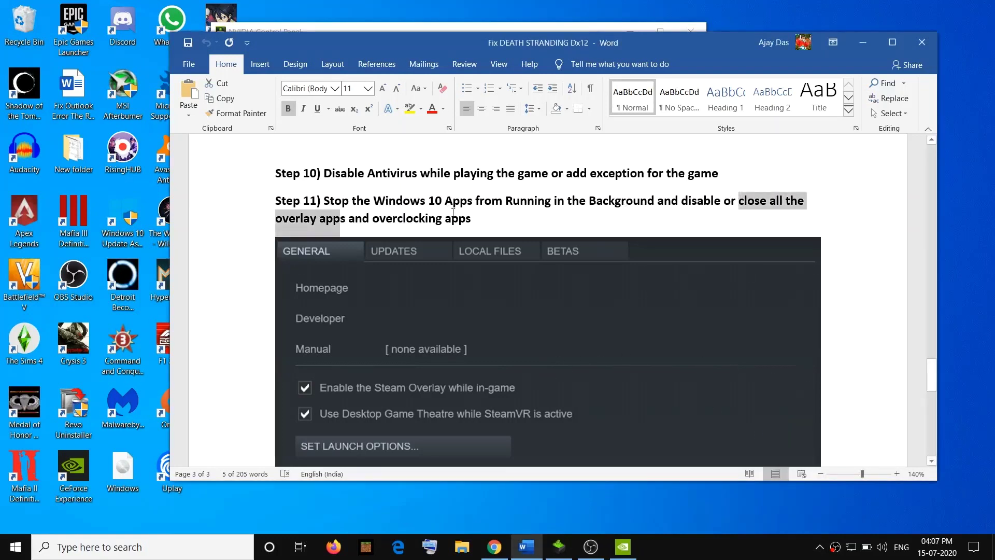
pyautogui.click(477, 219)
pyautogui.moveTo(372, 218); pyautogui.dragTo(452, 218)
pyautogui.click(819, 548)
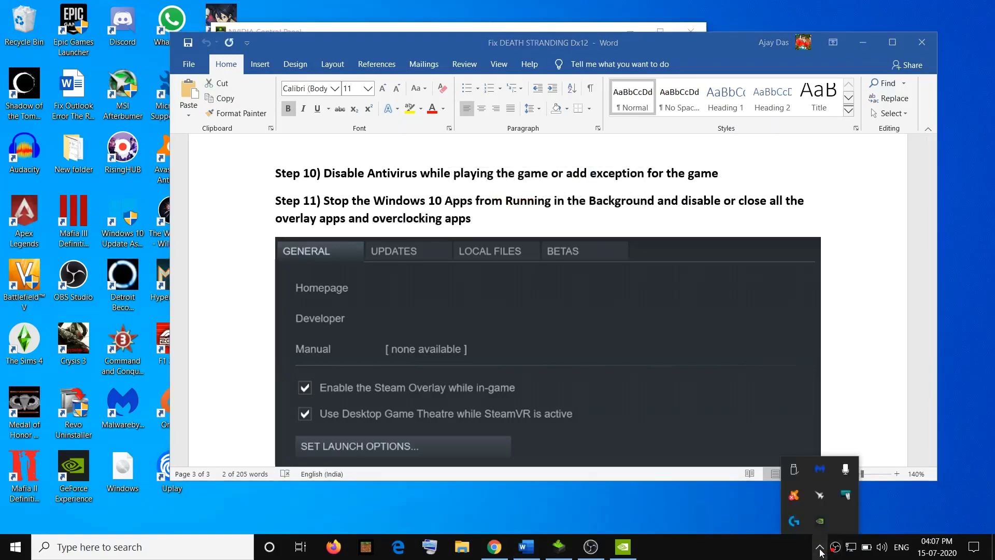
pyautogui.click(821, 496)
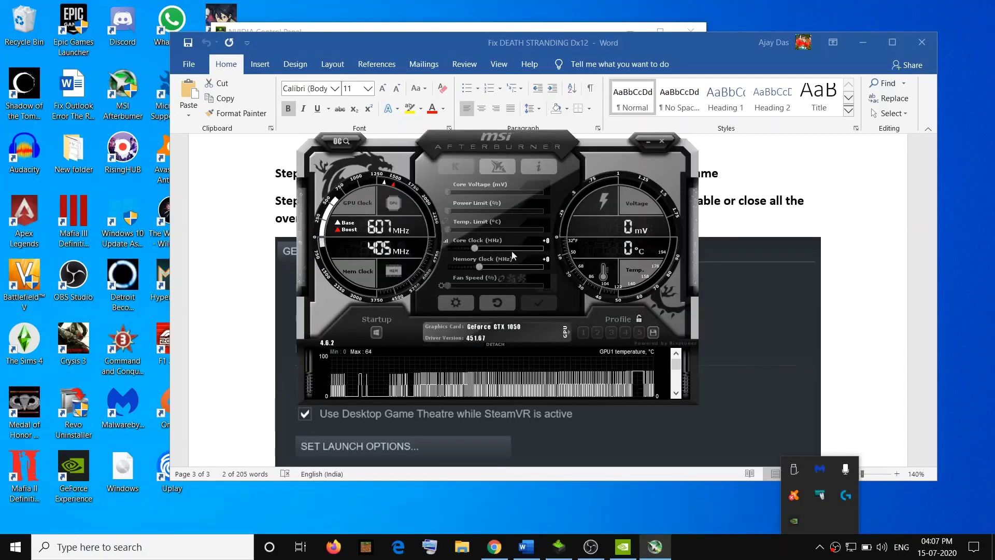
pyautogui.click(661, 143)
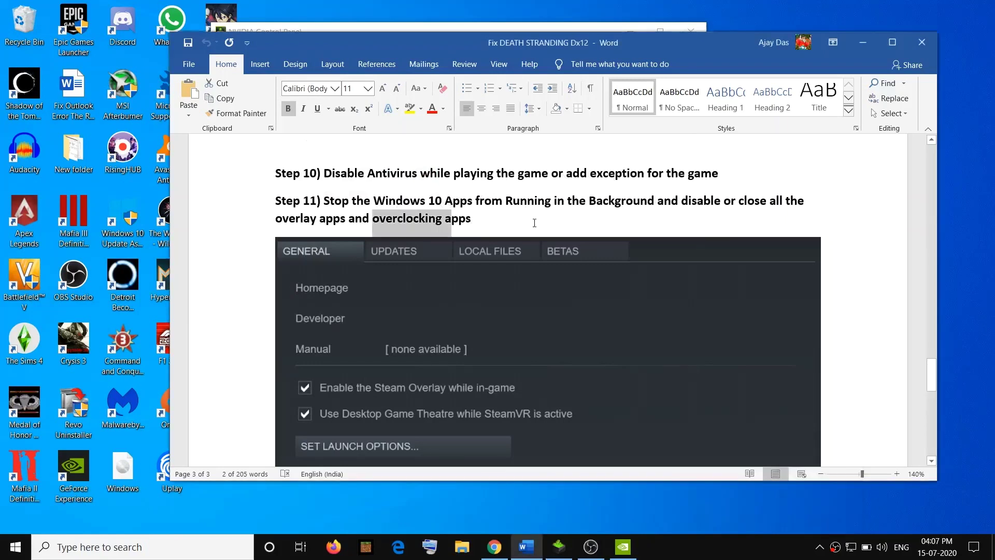
# Step: Scroll past the Step 11 Steam overlay screenshot to bring Step 12 into view
pyautogui.scroll(-2, 537, 240)
pyautogui.scroll(3, 542, 281)
pyautogui.scroll(-3, 584, 271)
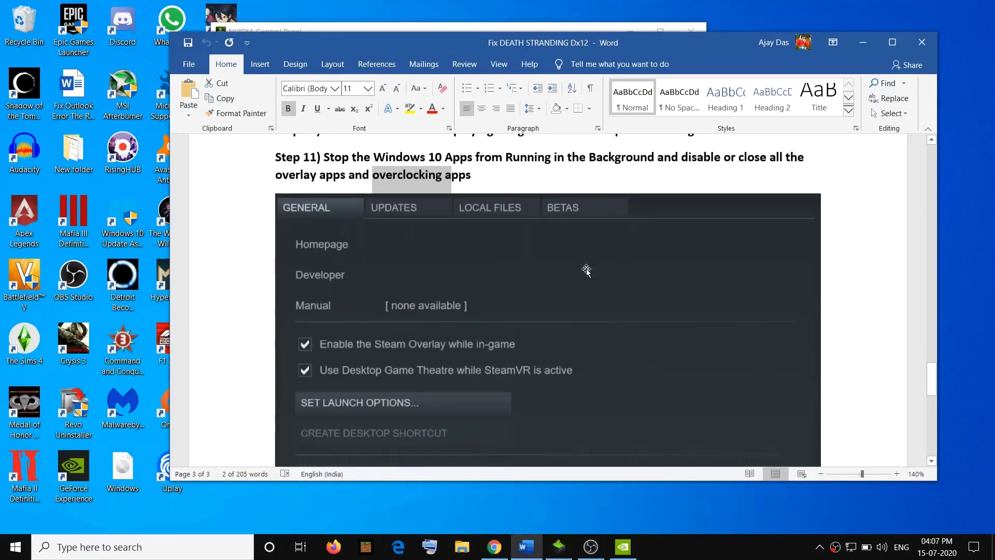
pyautogui.scroll(-3, 584, 271)
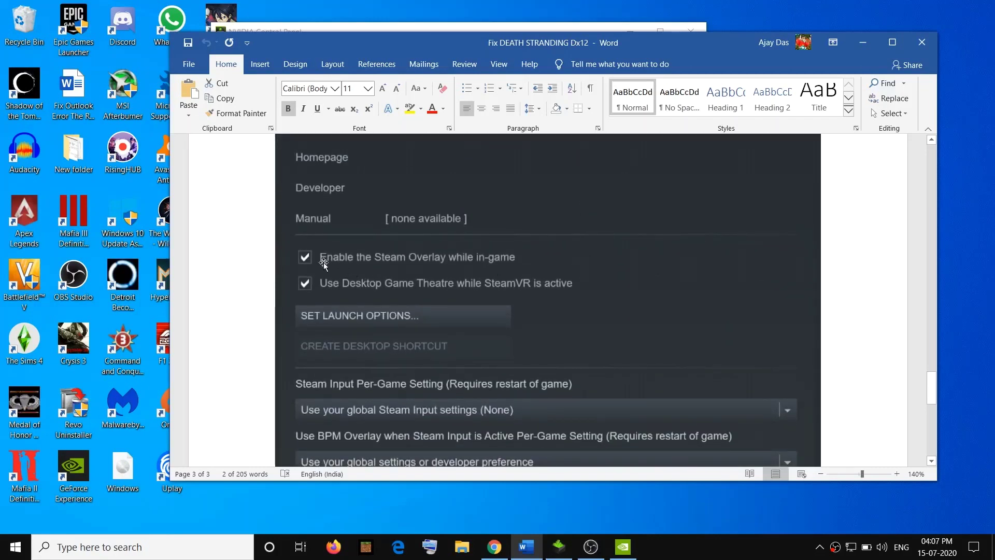
pyautogui.scroll(3, 486, 290)
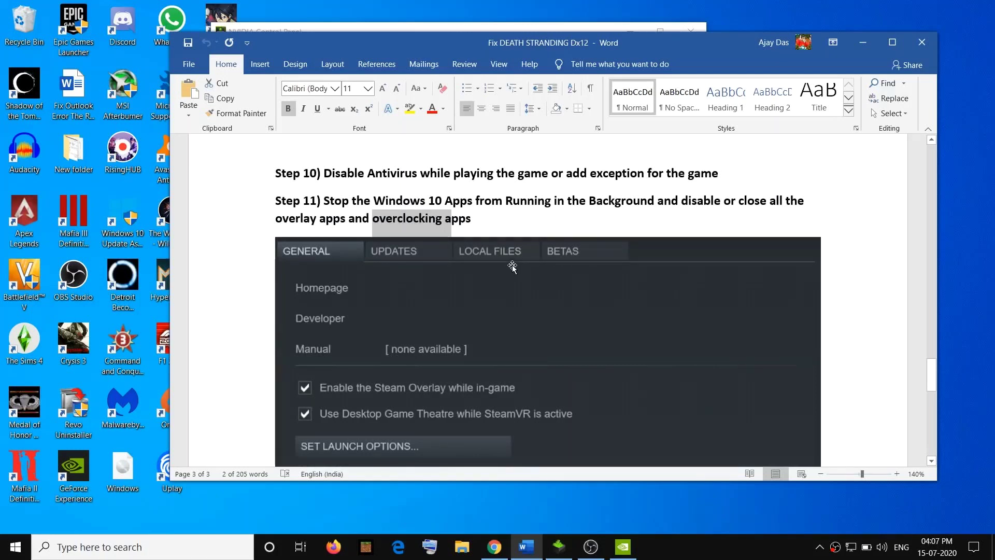
pyautogui.scroll(-2, 514, 270)
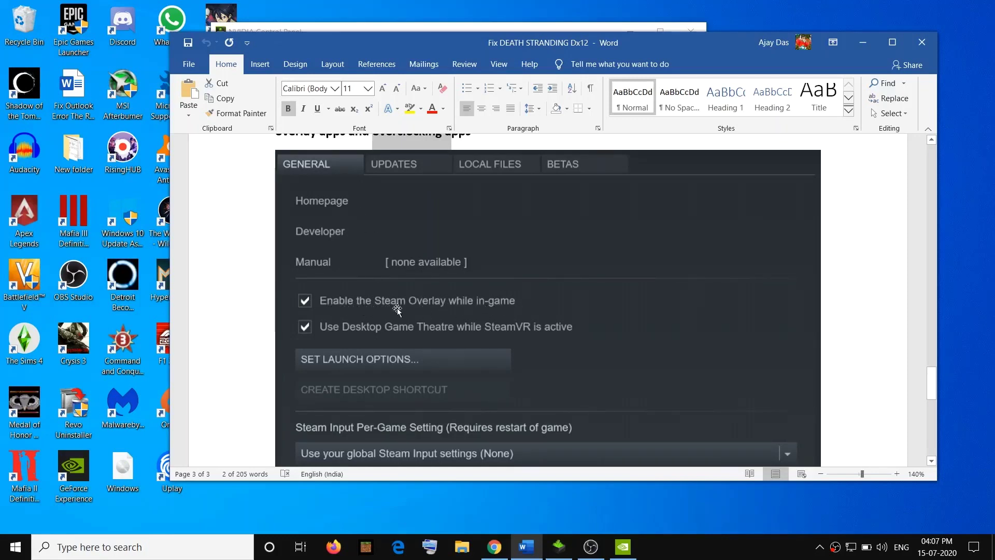
pyautogui.scroll(-4, 487, 311)
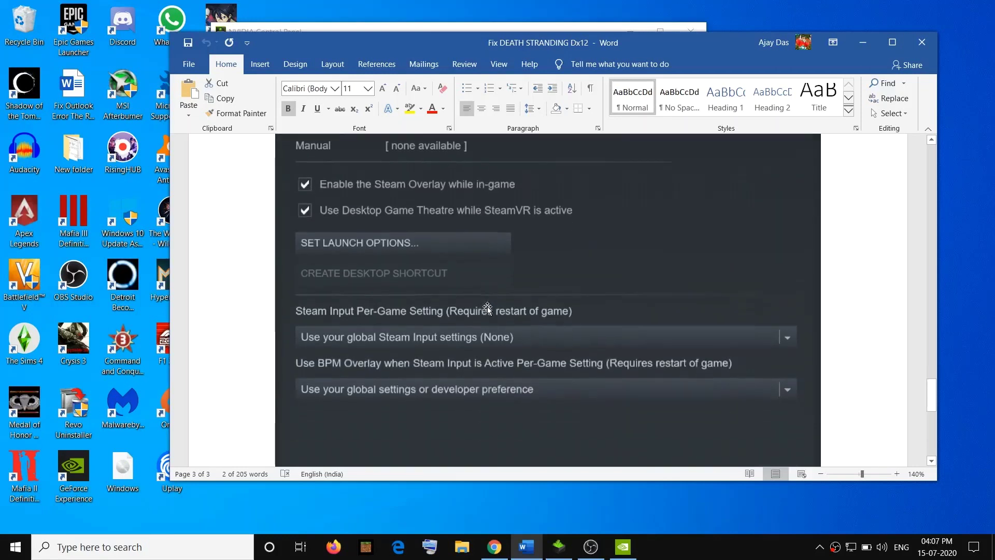
pyautogui.scroll(-3, 499, 320)
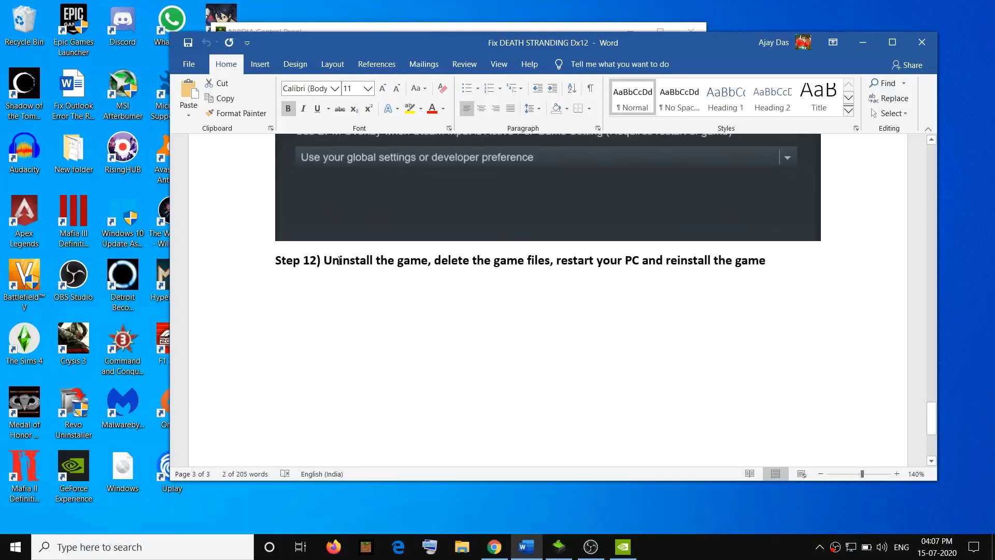
# Step: Highlight each Step 12 phrase: uninstall the game, delete the game files, restart, reinstall the game
pyautogui.moveTo(340, 260); pyautogui.dragTo(408, 260)
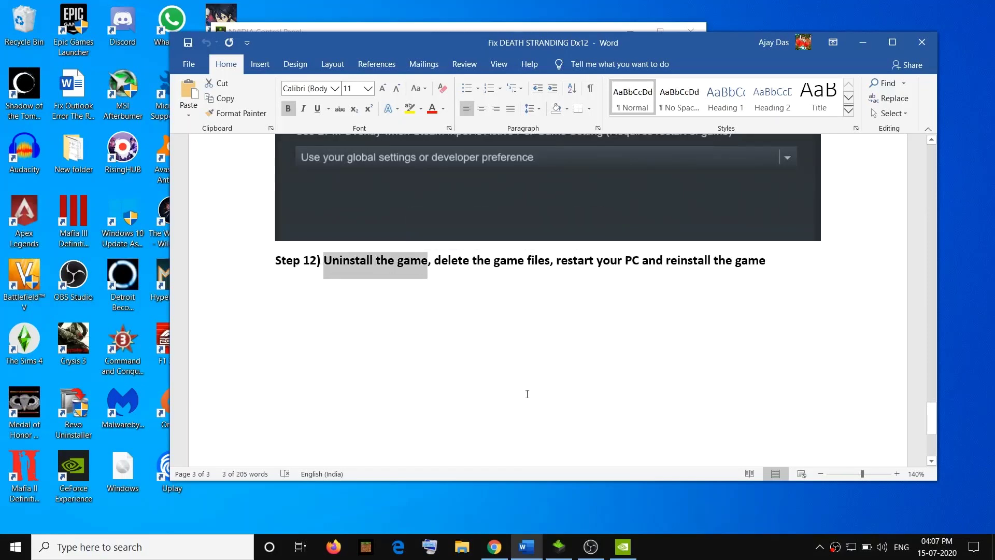
pyautogui.scroll(10, 529, 392)
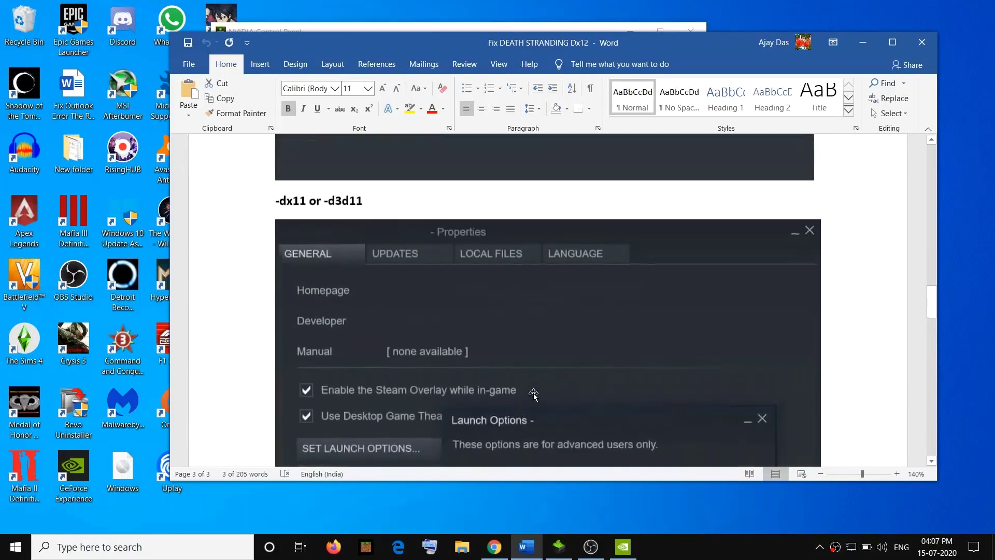
pyautogui.scroll(4, 534, 394)
pyautogui.scroll(-4, 534, 394)
pyautogui.scroll(4, 534, 394)
pyautogui.scroll(10, 535, 393)
pyautogui.scroll(-3, 540, 313)
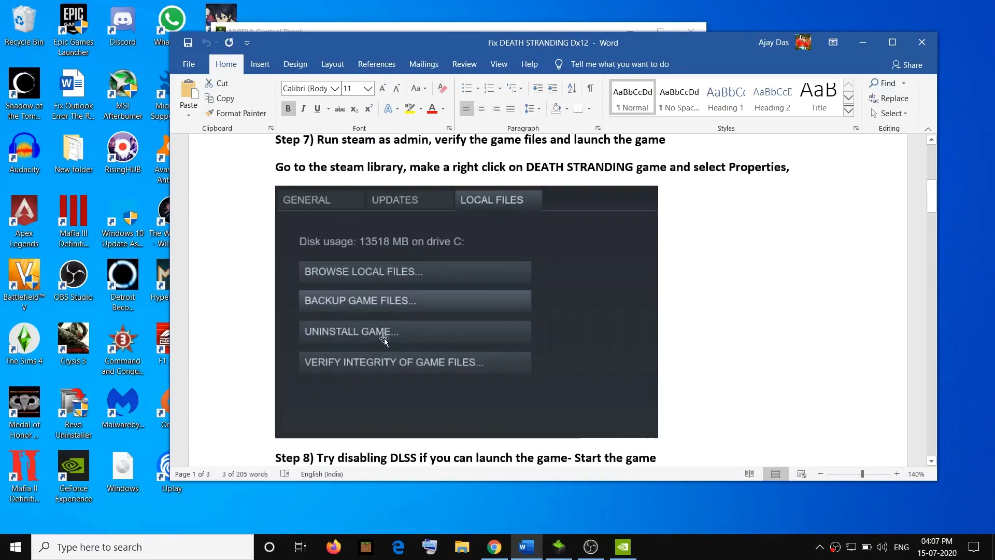
pyautogui.scroll(-15, 568, 377)
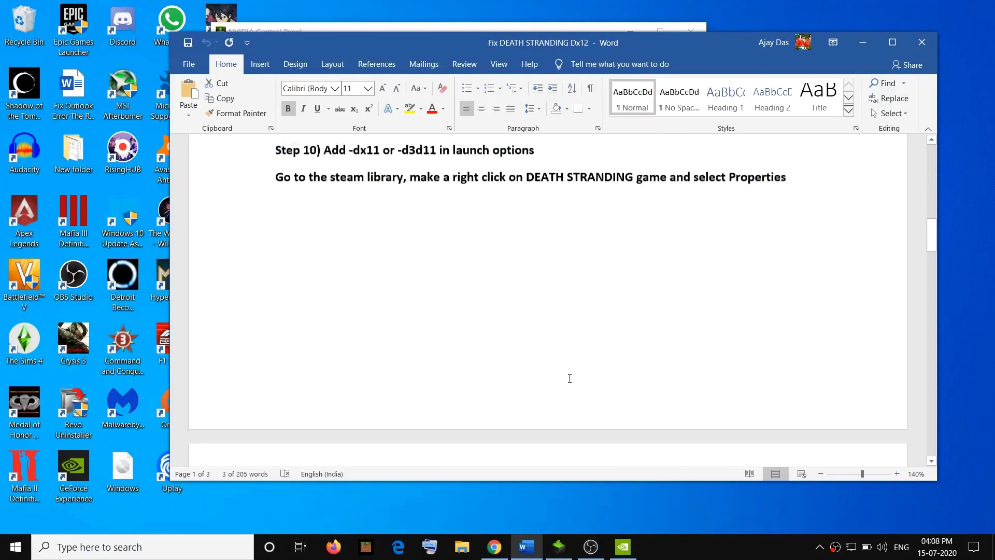
pyautogui.scroll(-15, 574, 389)
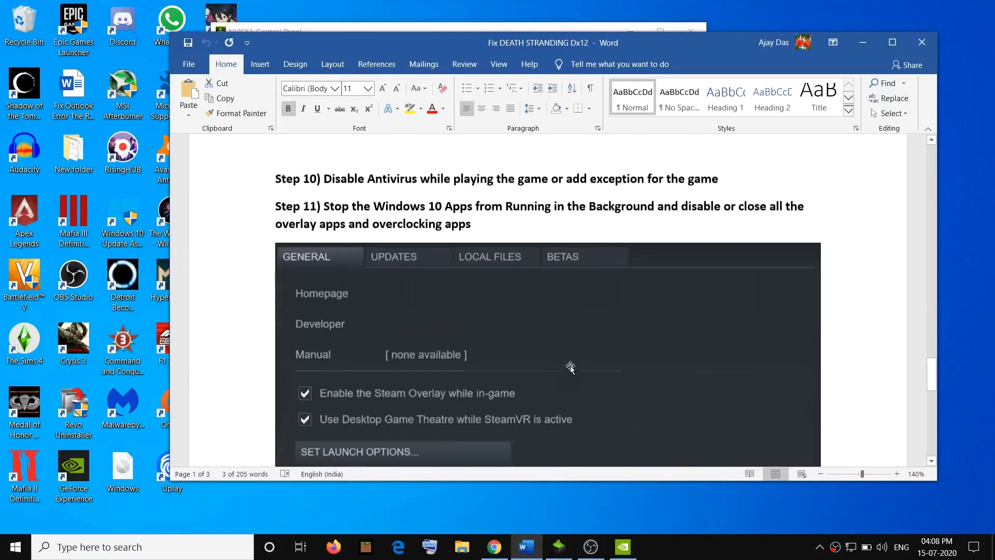
pyautogui.moveTo(443, 179); pyautogui.dragTo(546, 176)
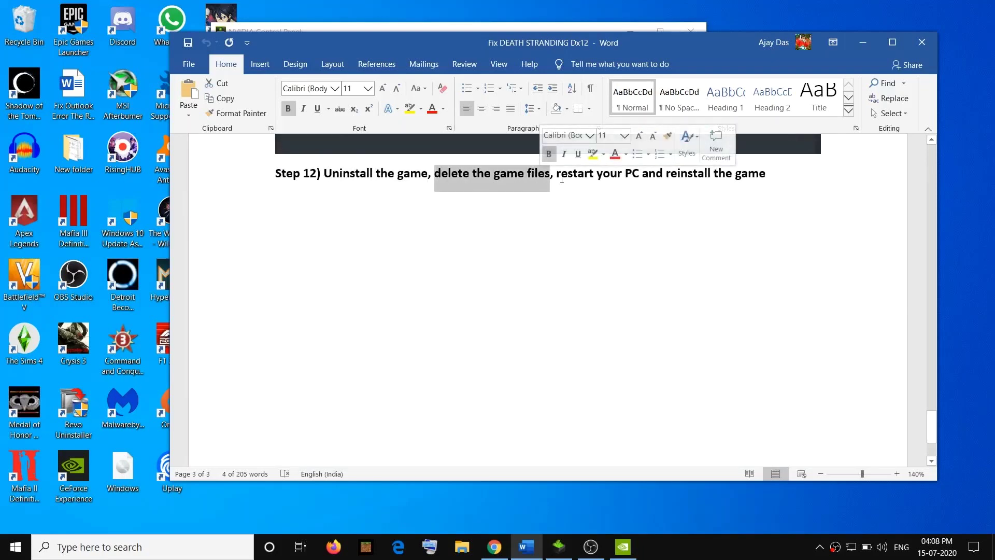
pyautogui.moveTo(557, 176); pyautogui.dragTo(624, 176)
pyautogui.moveTo(767, 176); pyautogui.dragTo(667, 176)
pyautogui.click(771, 176)
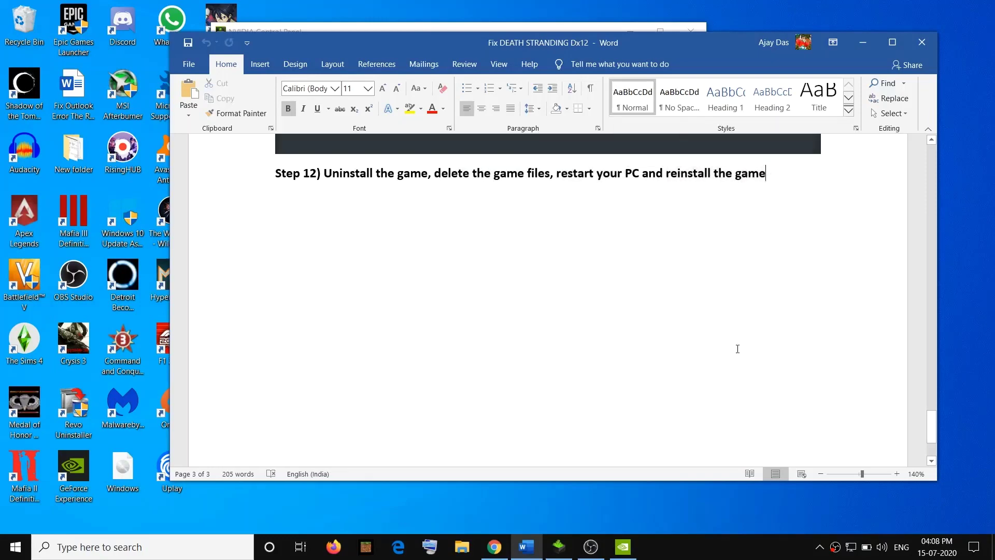
# Step: Scroll back to the top and highlight the DEATH STRANDING Dx12-ErrorCode title
pyautogui.scroll(10, 751, 375)
pyautogui.scroll(10, 934, 366)
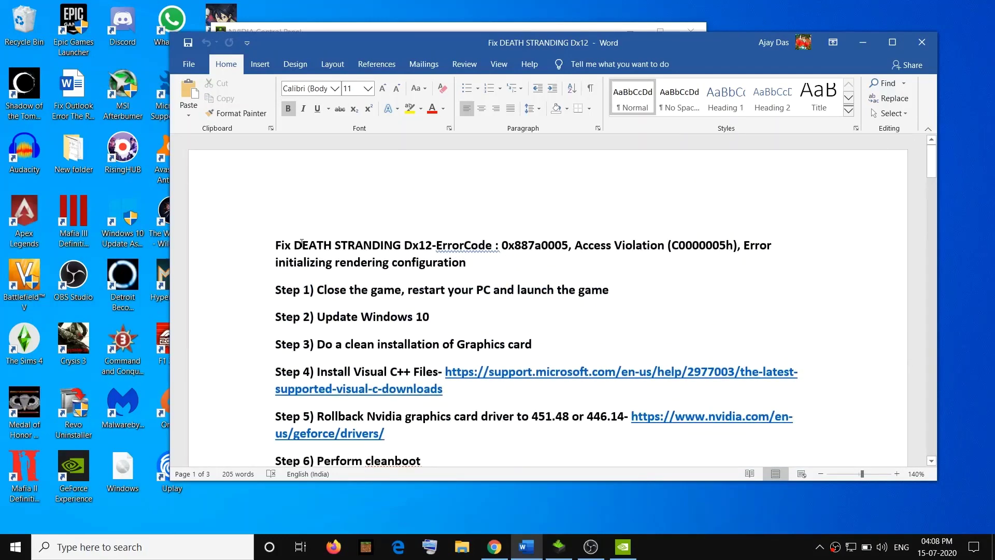
pyautogui.moveTo(301, 242); pyautogui.dragTo(496, 245)
pyautogui.click(499, 248)
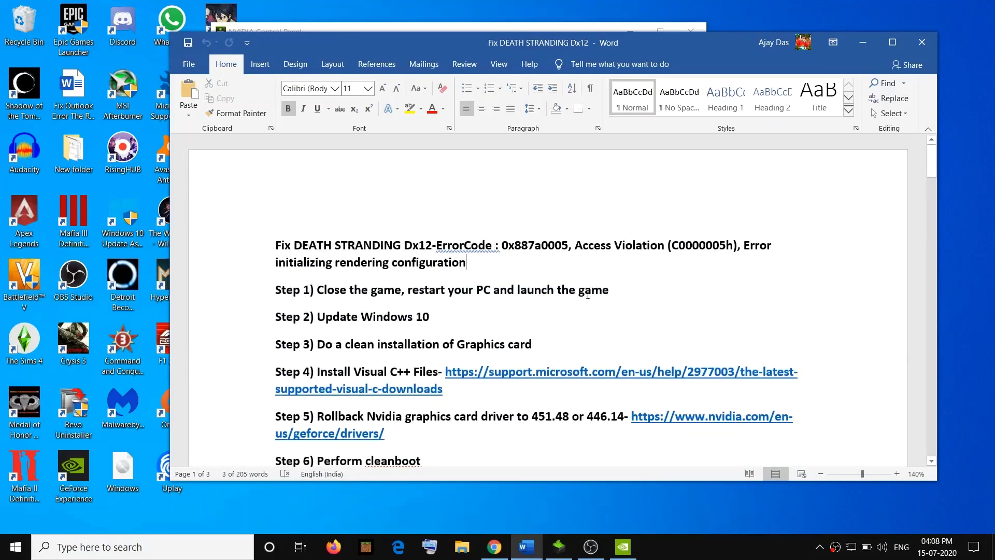
pyautogui.click(744, 555)
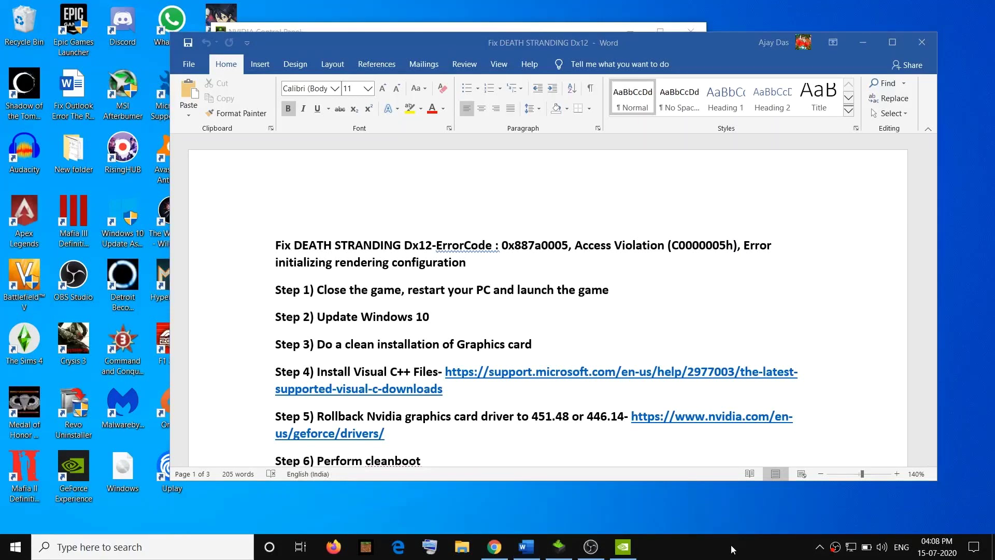